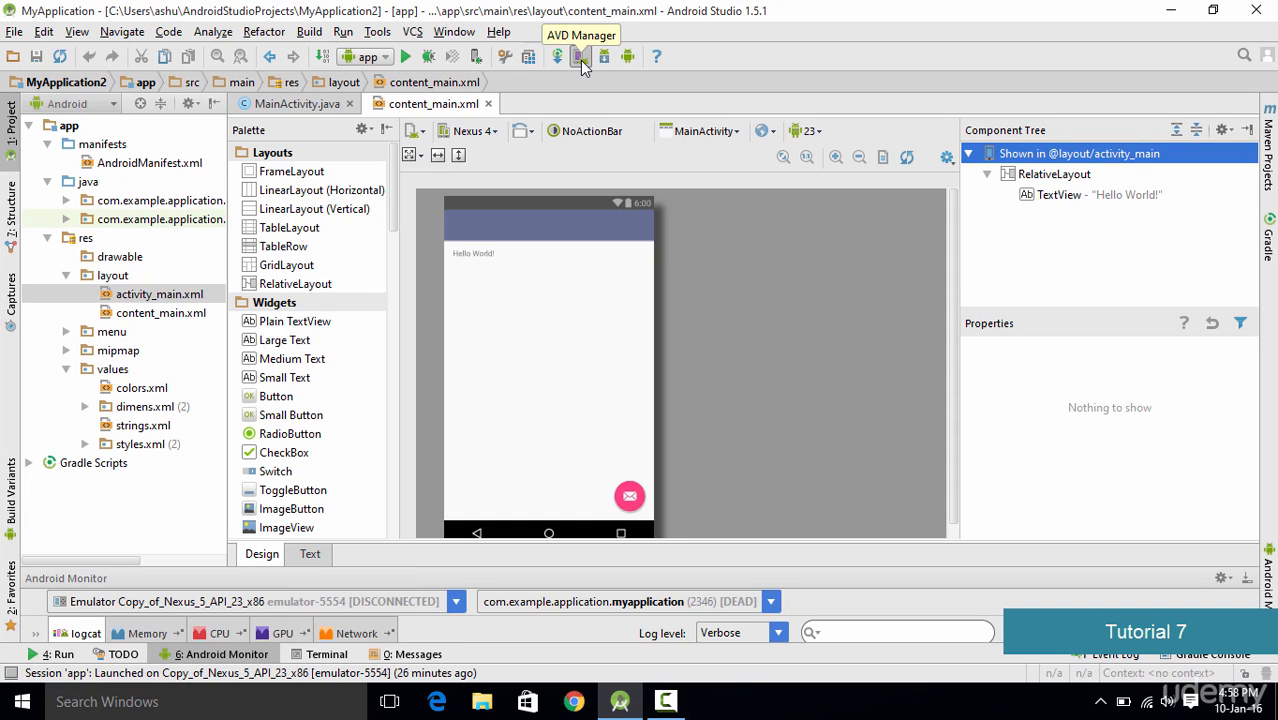
# Start creating a new virtual device and clone the Nexus 5 phone's hardware profile.
pyautogui.click(580, 57)
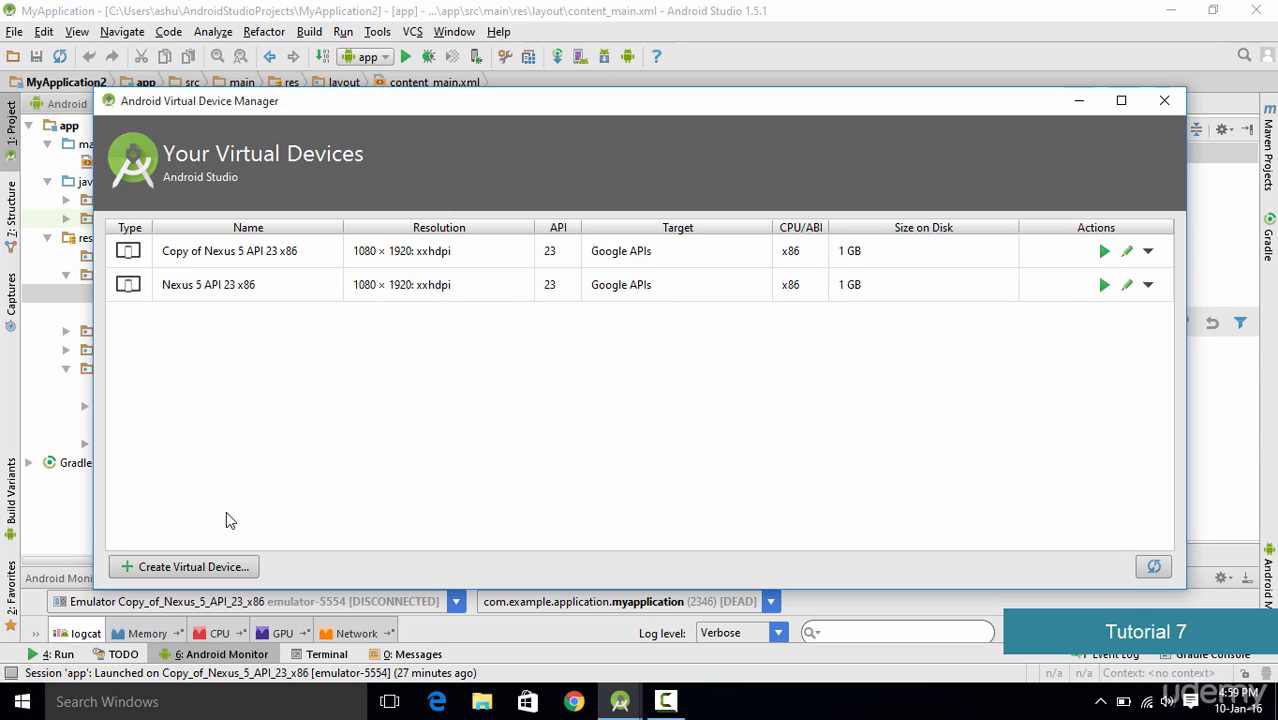
pyautogui.click(219, 568)
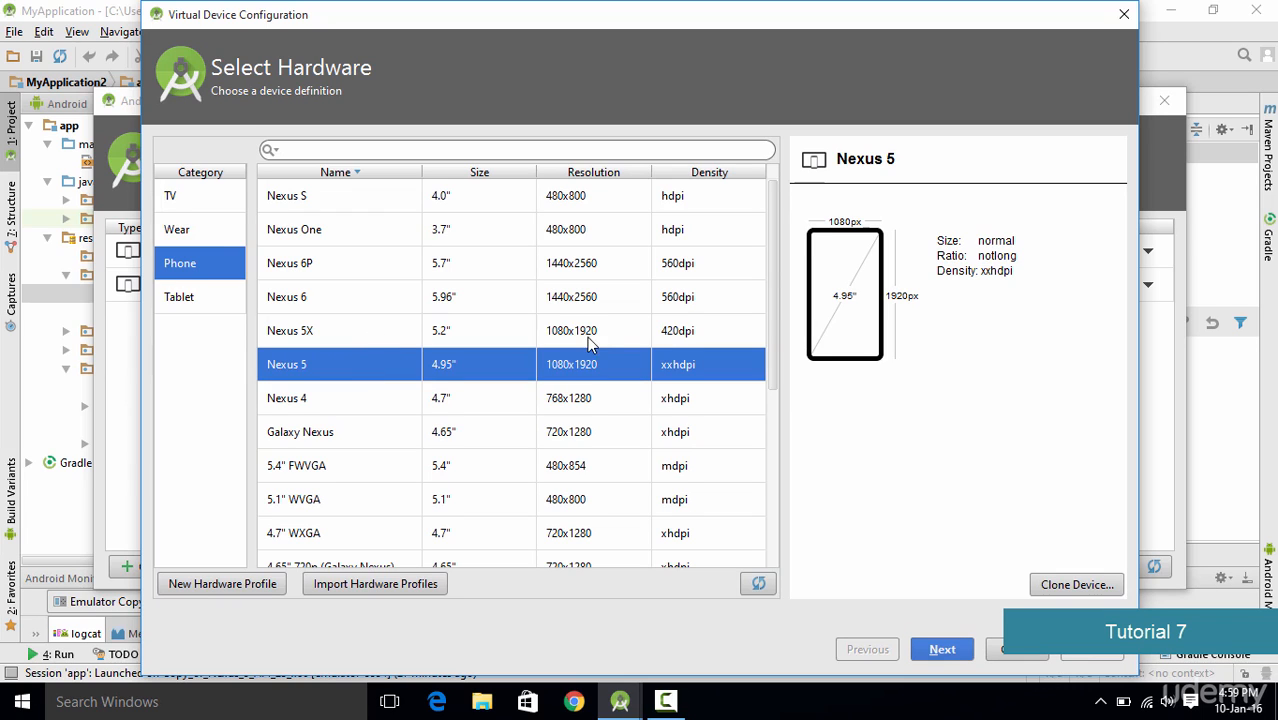
pyautogui.scroll(-2, 575, 366)
pyautogui.scroll(2, 566, 376)
pyautogui.click(1047, 587)
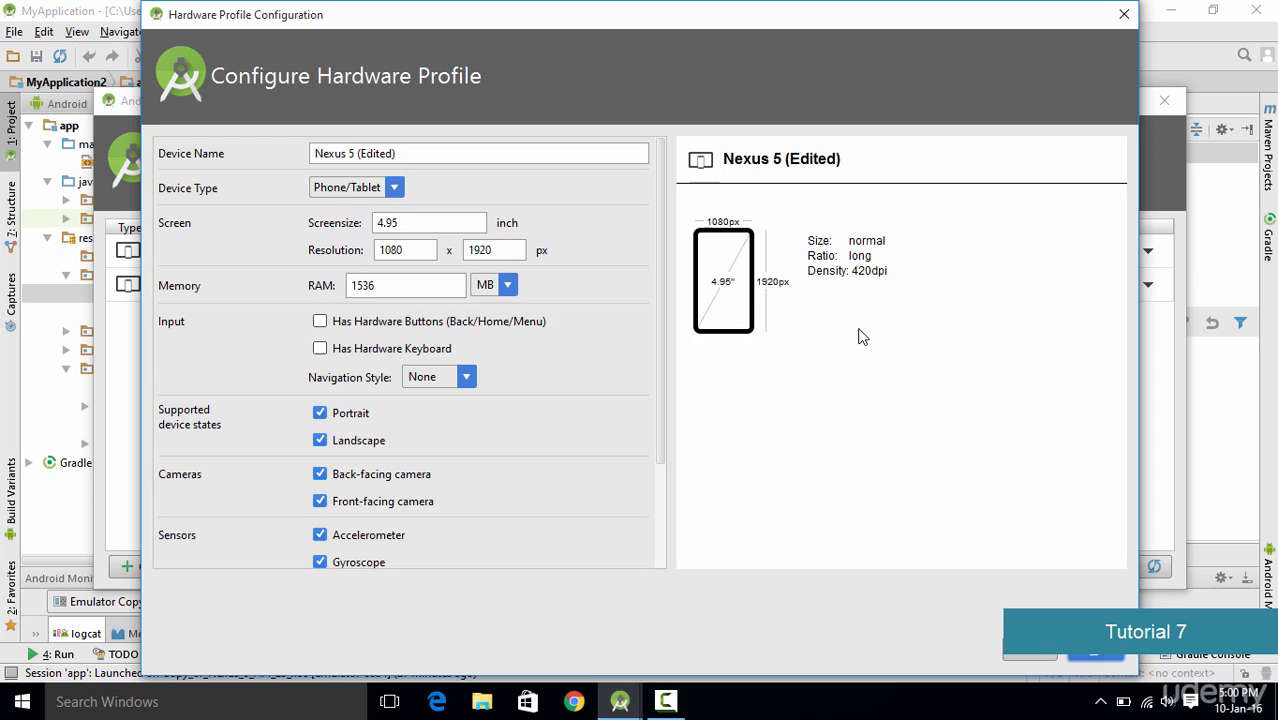
# Set the cloned Nexus 5 profile's RAM to 1000 MB and save the hardware profile.
pyautogui.doubleClick(430, 285)
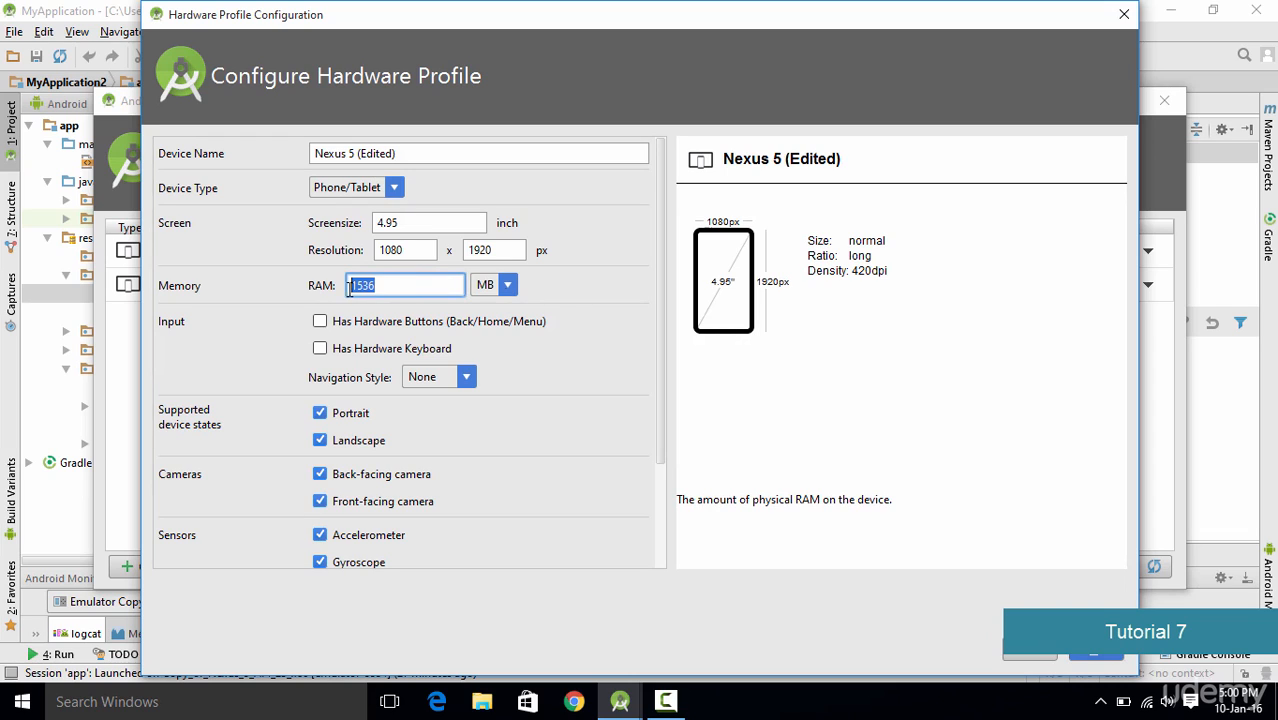
pyautogui.write('1000')
pyautogui.moveTo(615, 12); pyautogui.dragTo(481, 12)
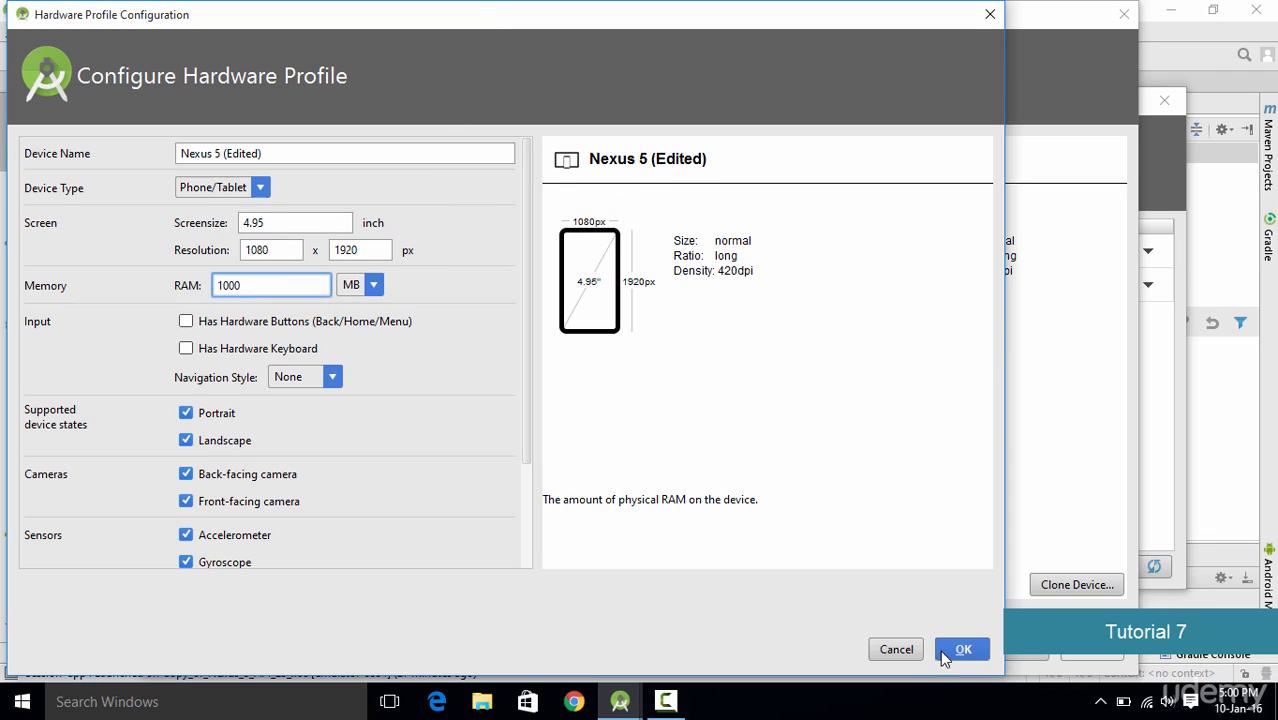
pyautogui.click(948, 652)
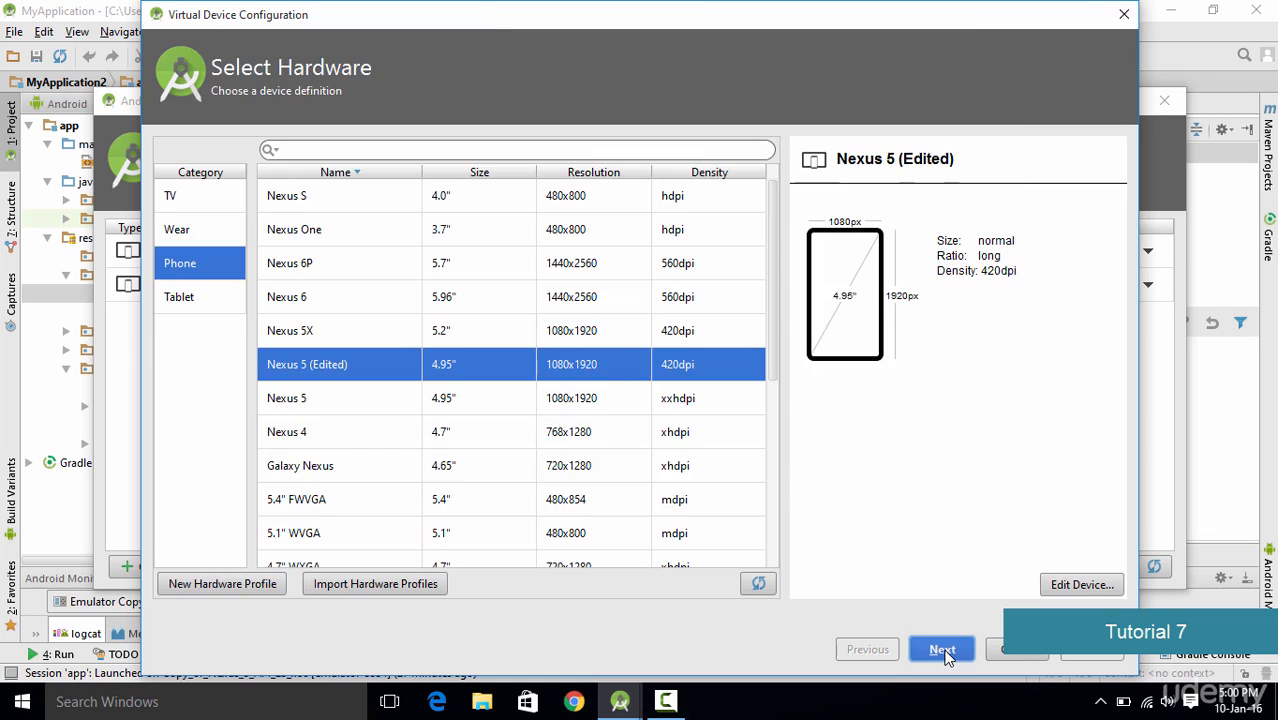
# Use the Nexus 5 (Edited) hardware with the Marshmallow API 23 x86 system image for the virtual device.
pyautogui.click(942, 649)
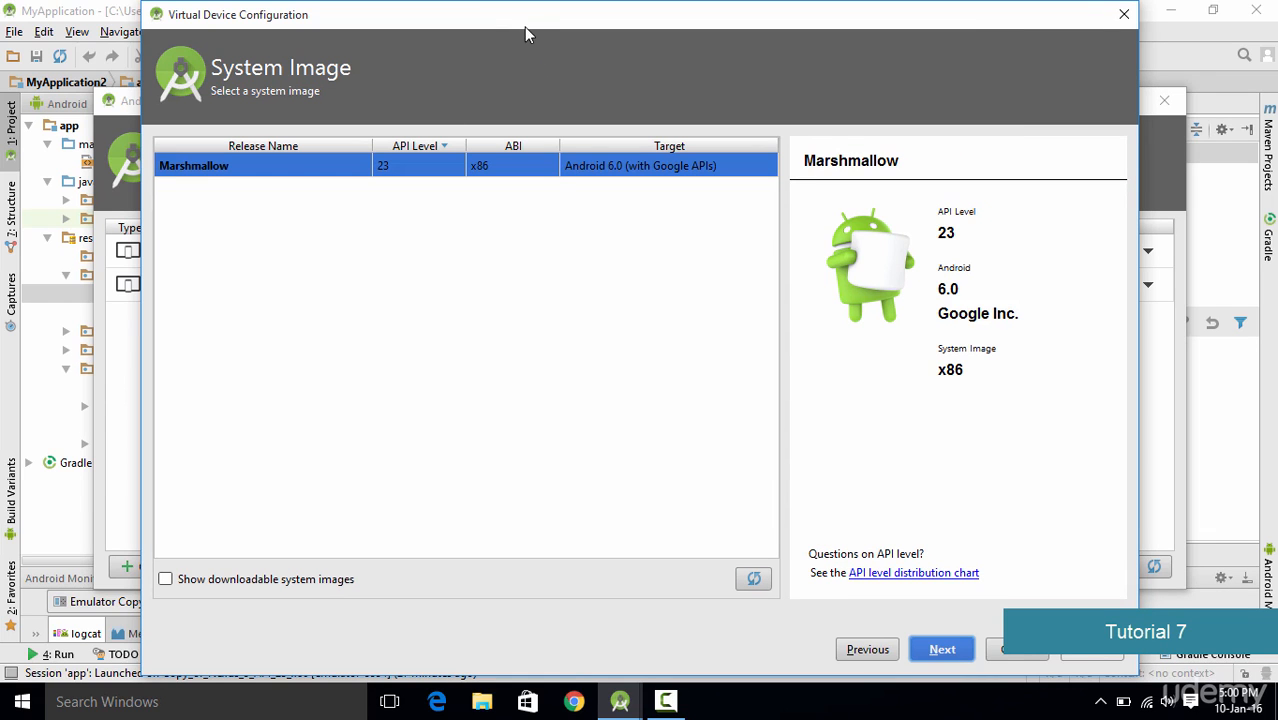
pyautogui.moveTo(506, 18); pyautogui.dragTo(459, 18)
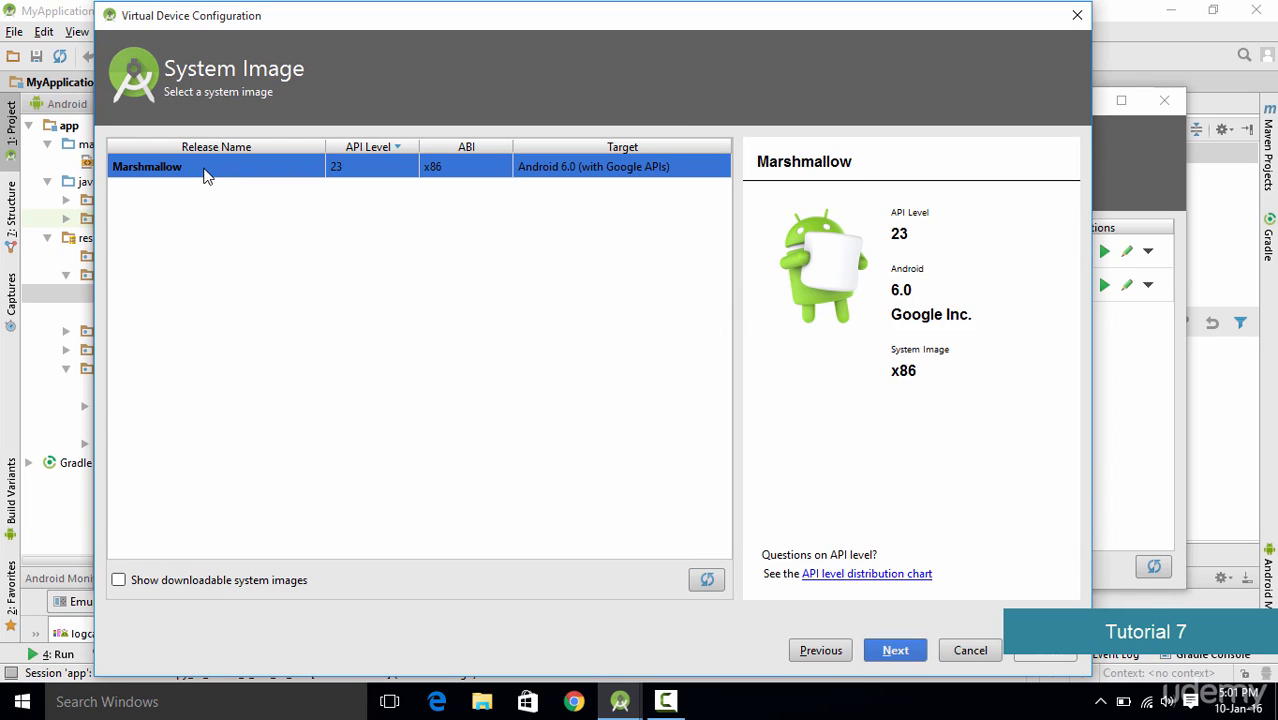
pyautogui.click(895, 650)
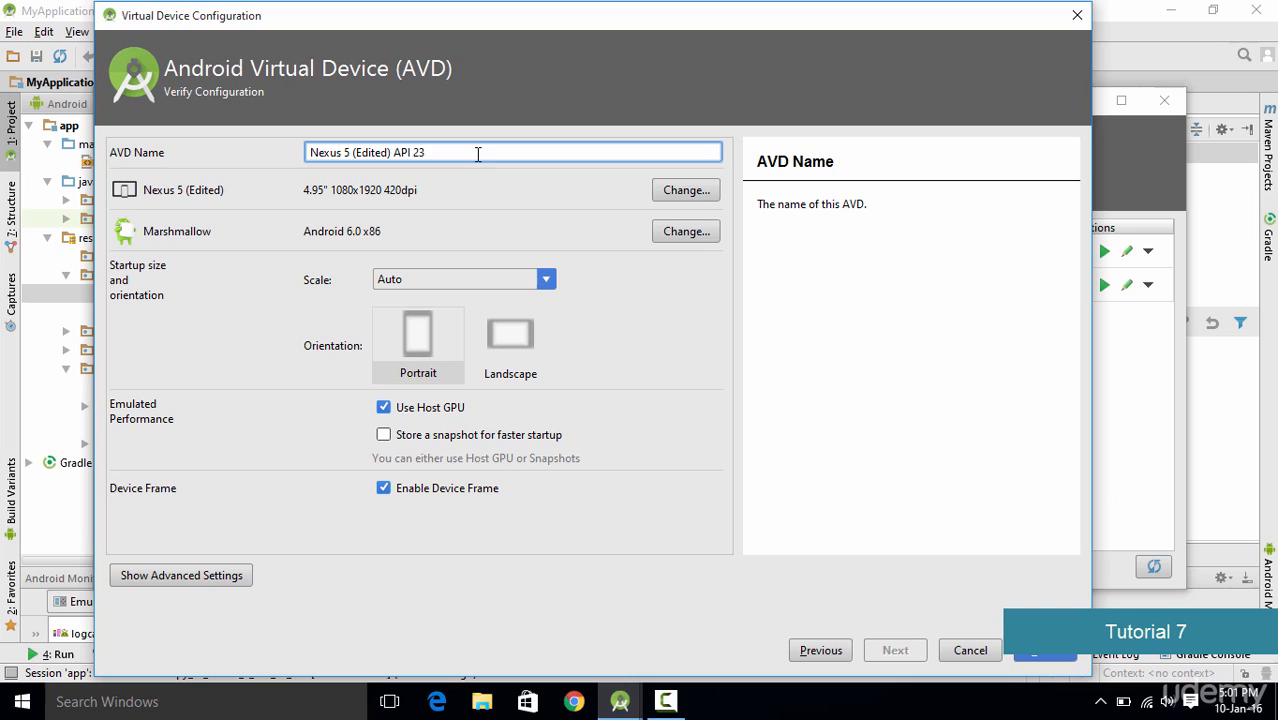
# Name the virtual device myAndroid and finish creating it.
pyautogui.moveTo(457, 155); pyautogui.dragTo(184, 158)
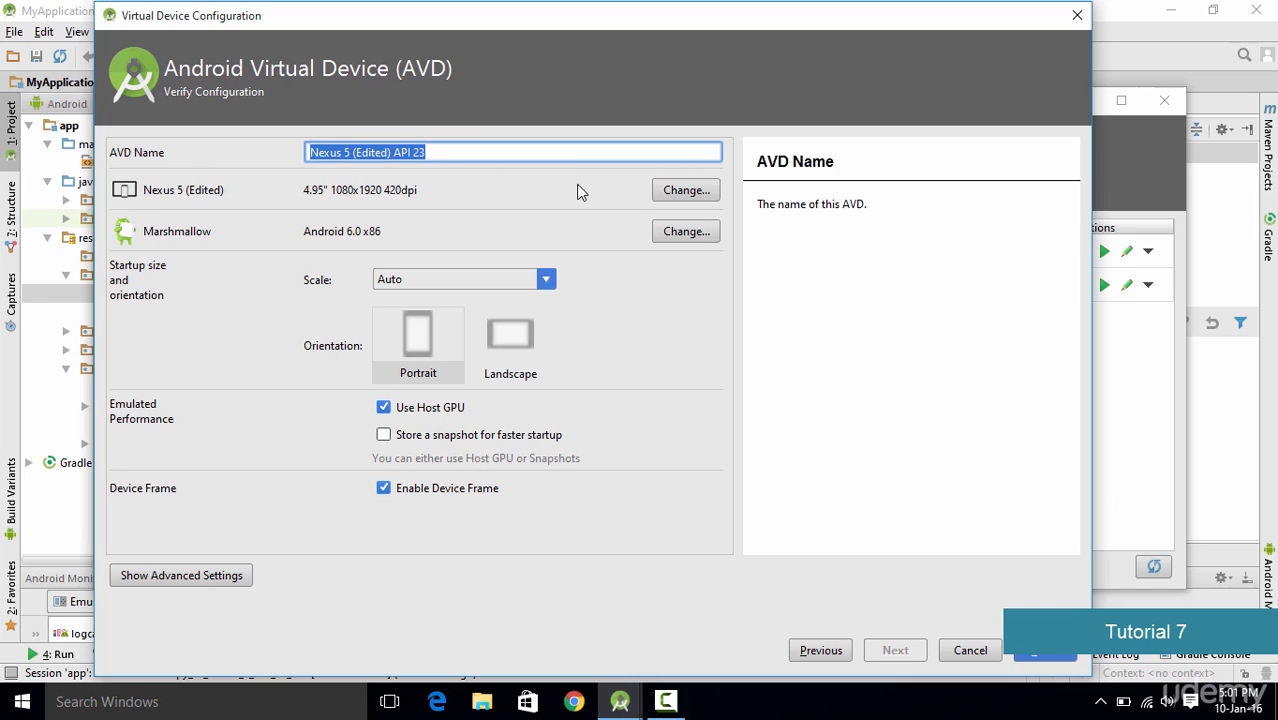
pyautogui.write('myAnd')
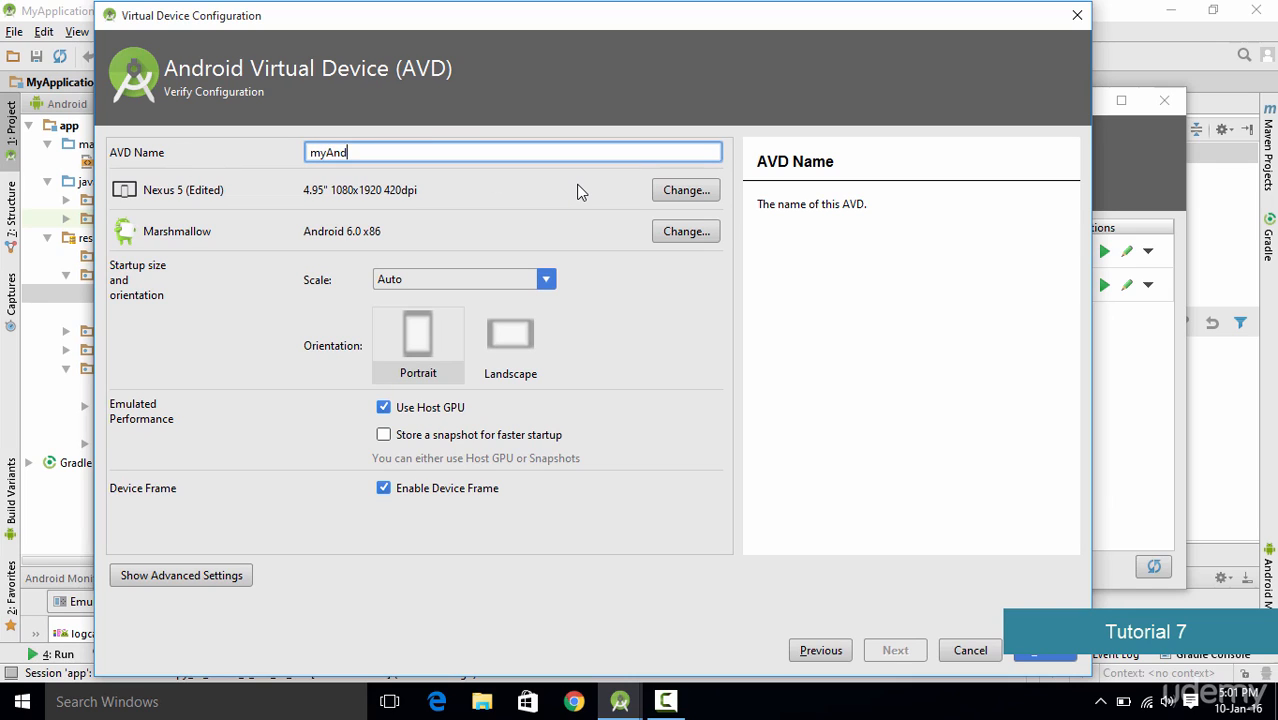
pyautogui.write('roid')
pyautogui.click(1040, 656)
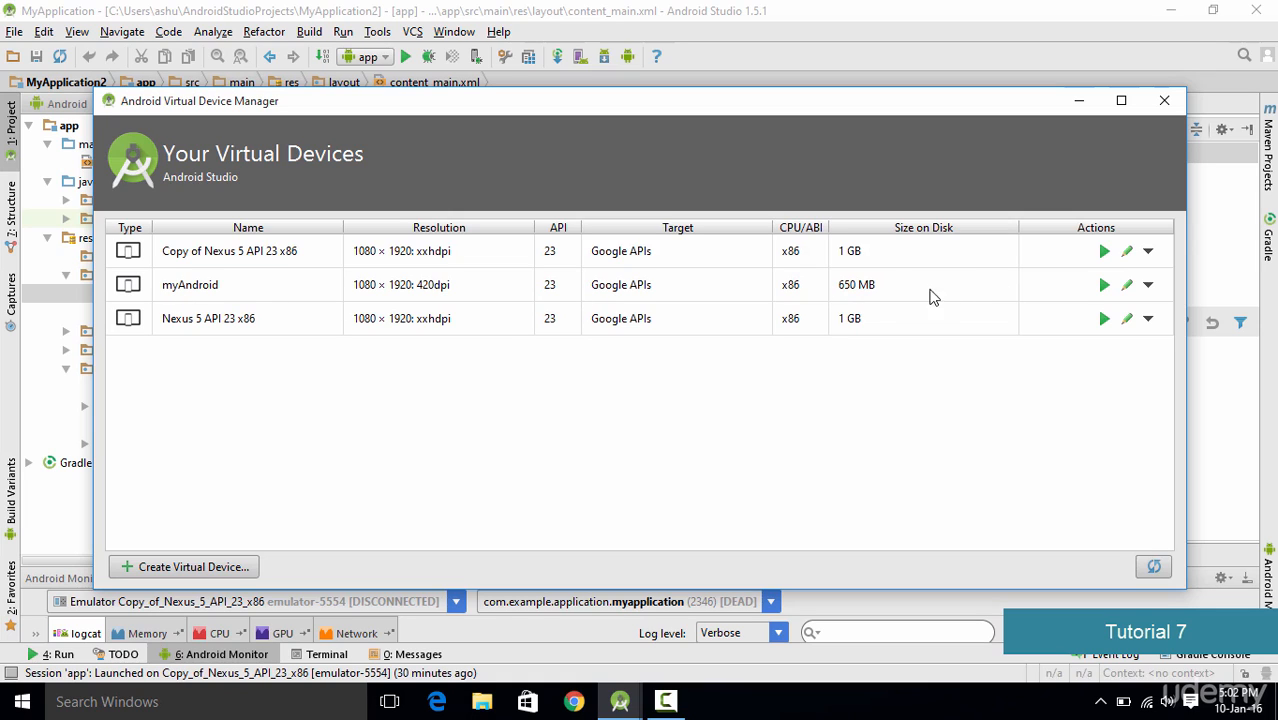
# Launch the myAndroid emulator and unlock it to the home screen, dismissing the welcome message.
pyautogui.click(1104, 287)
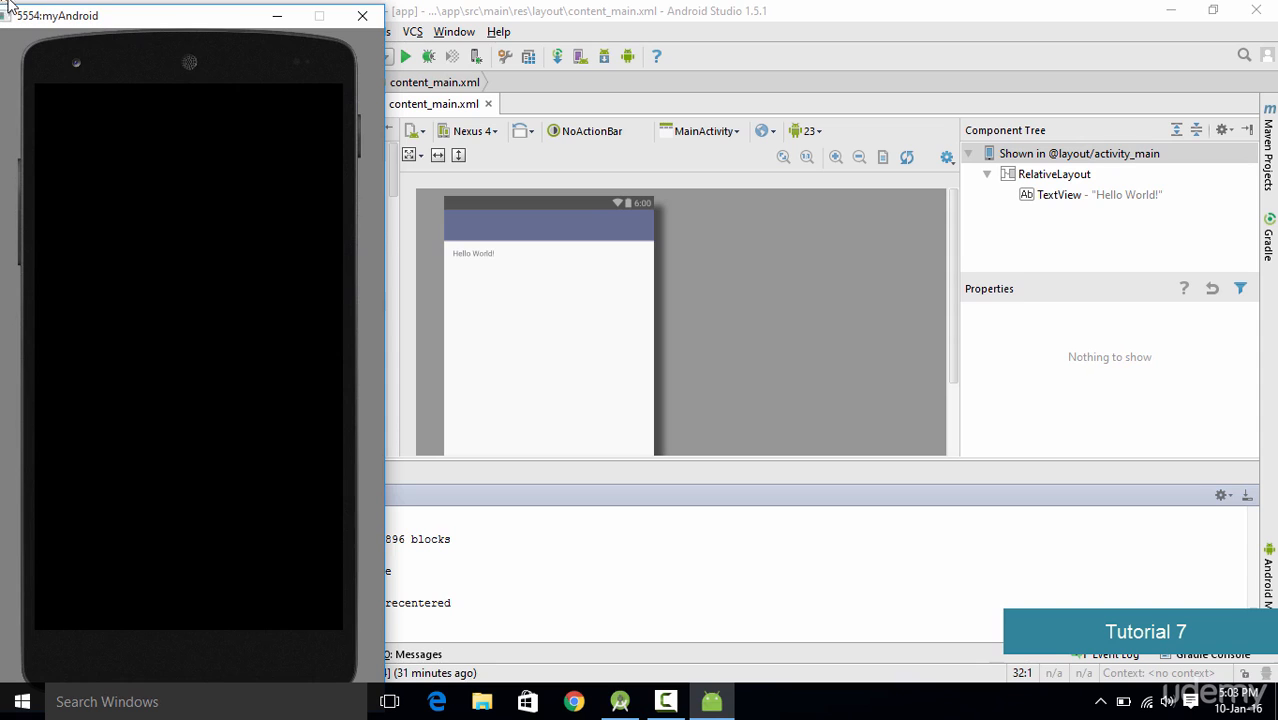
pyautogui.moveTo(118, 12); pyautogui.dragTo(480, 38)
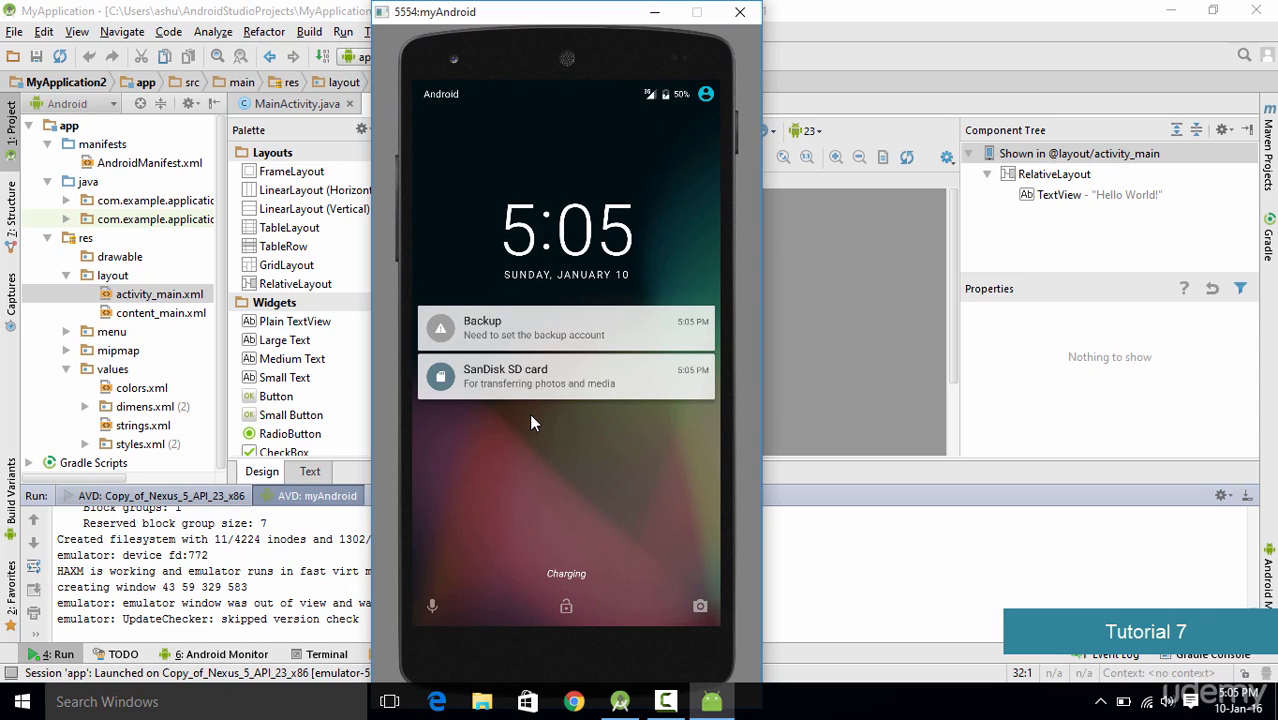
pyautogui.moveTo(568, 607); pyautogui.dragTo(590, 330)
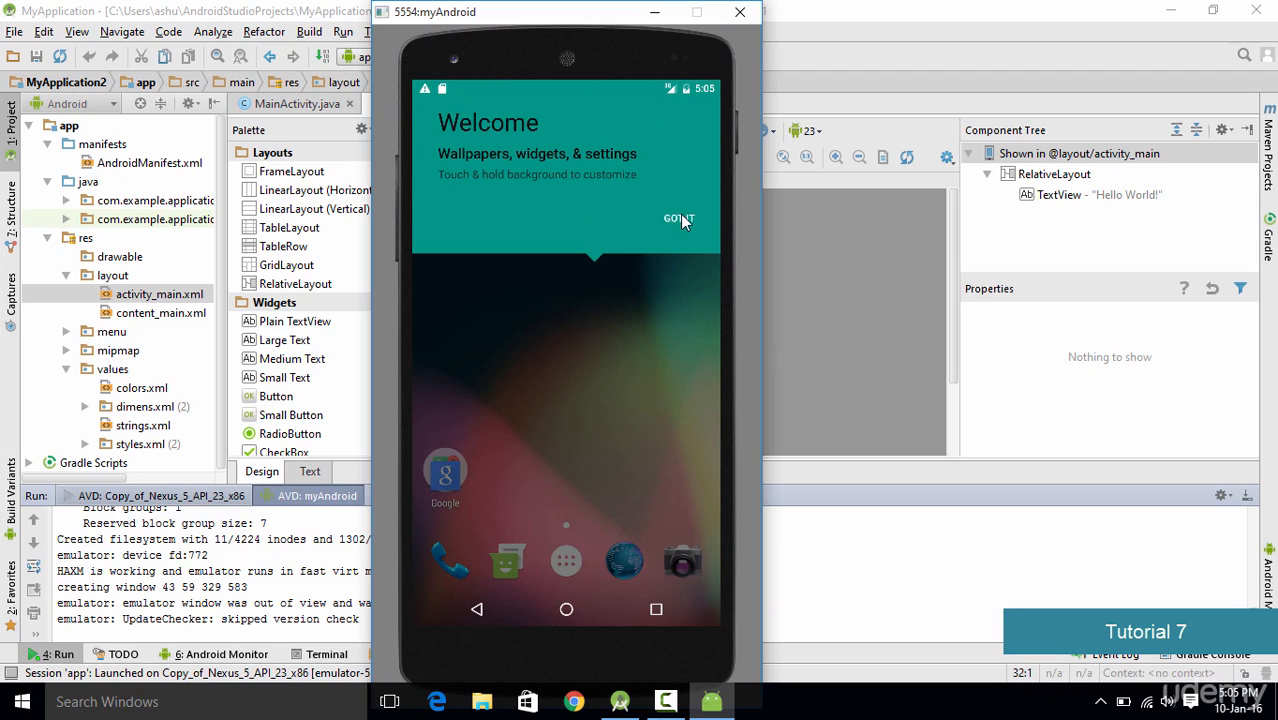
pyautogui.click(679, 218)
# Open the Browser app from the emulator's app list and turn off Remember preference in the location request.
pyautogui.click(566, 563)
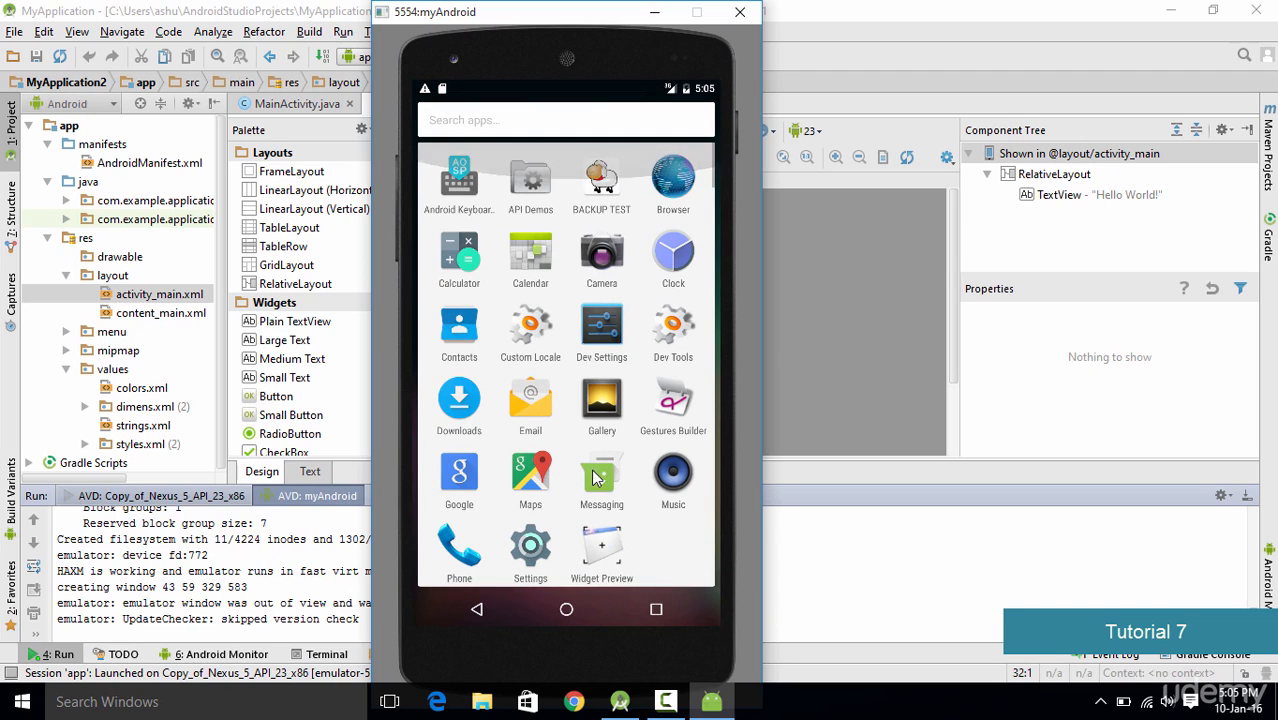
pyautogui.moveTo(596, 474); pyautogui.dragTo(580, 145)
pyautogui.moveTo(571, 245); pyautogui.dragTo(559, 550)
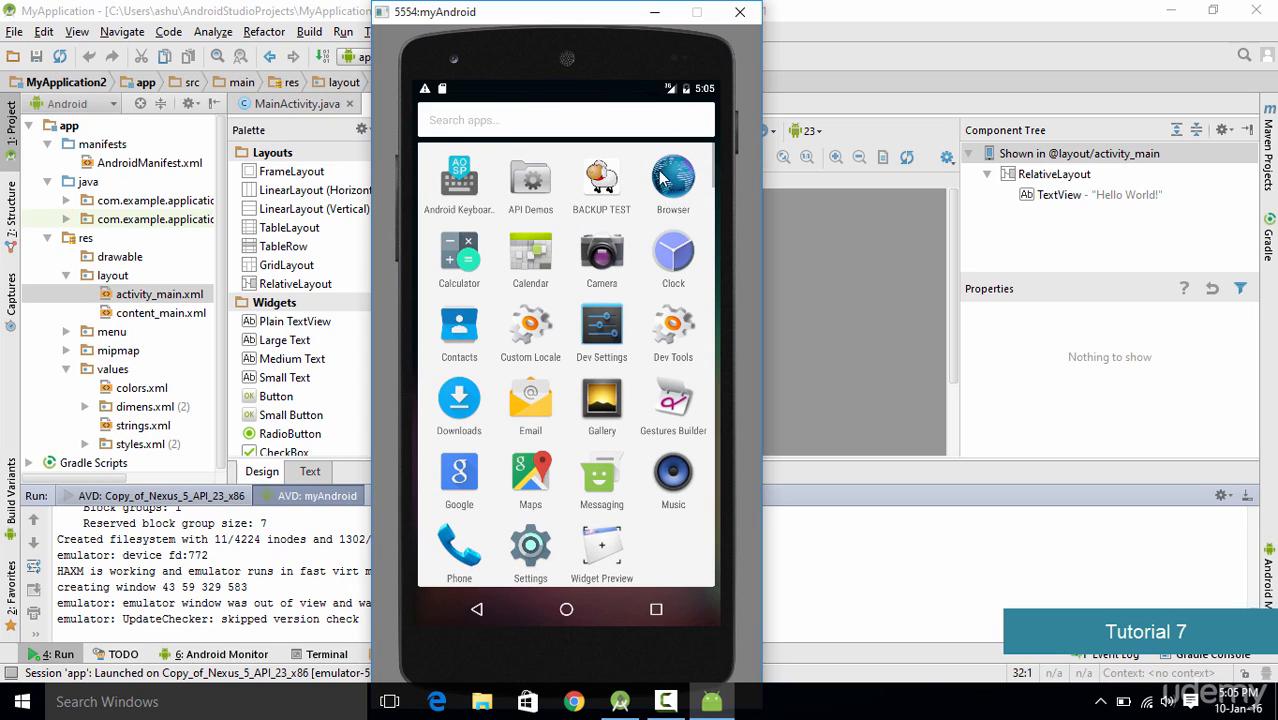
pyautogui.click(676, 190)
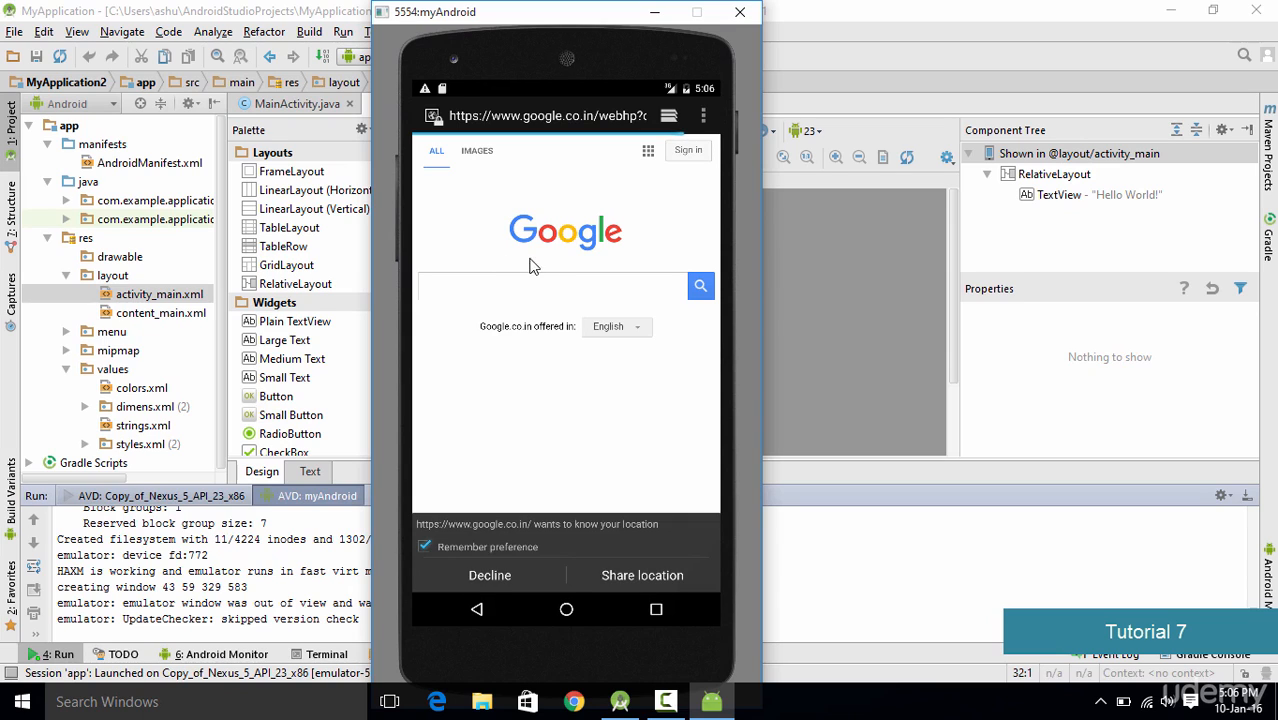
pyautogui.click(424, 547)
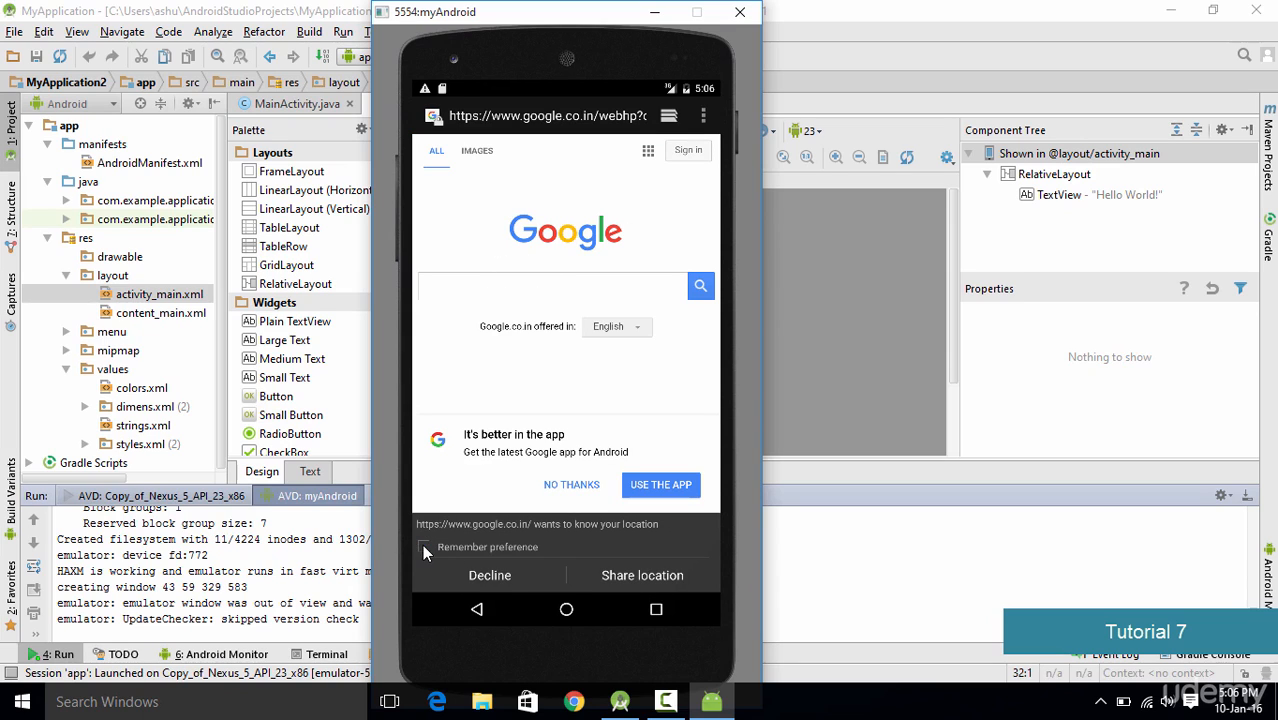
# Search Google for "android studio" in the emulator's browser.
pyautogui.click(517, 296)
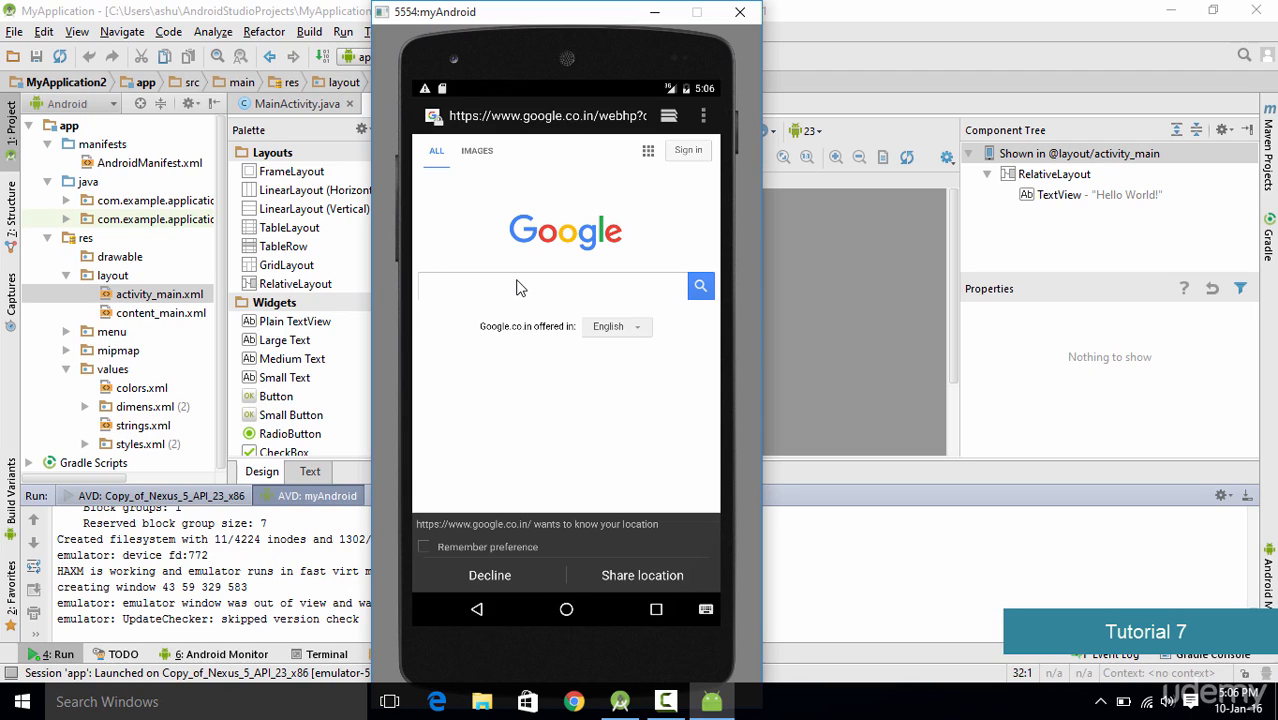
pyautogui.write('android studio')
pyautogui.press('Return')
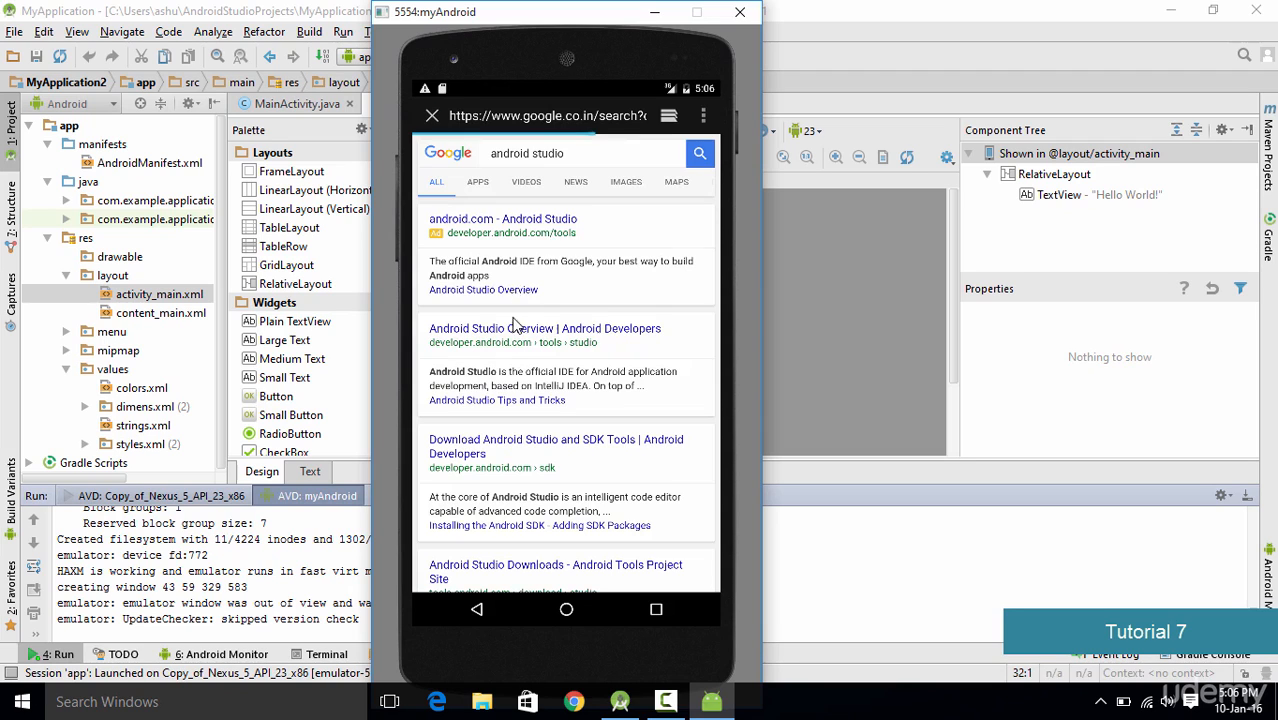
# Look through the search results and return to the emulator's home screen.
pyautogui.scroll(-5, 585, 240)
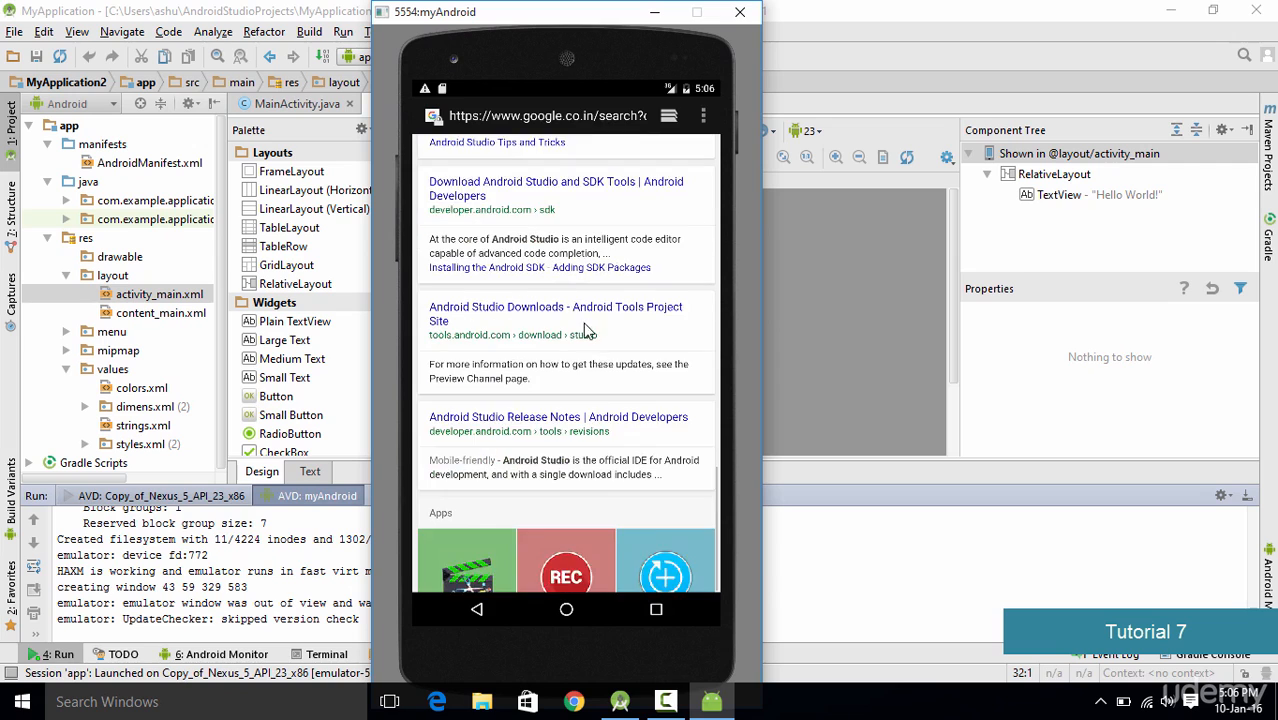
pyautogui.scroll(2, 599, 345)
pyautogui.scroll(5, 590, 316)
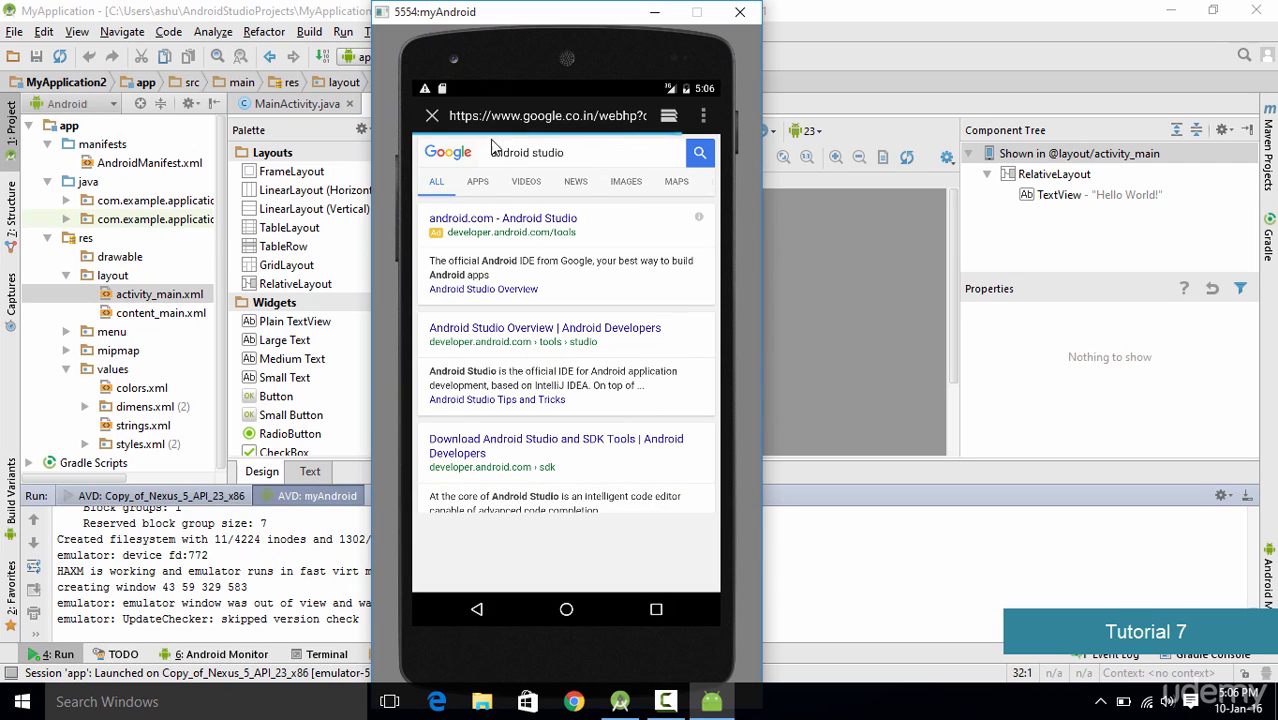
pyautogui.click(477, 612)
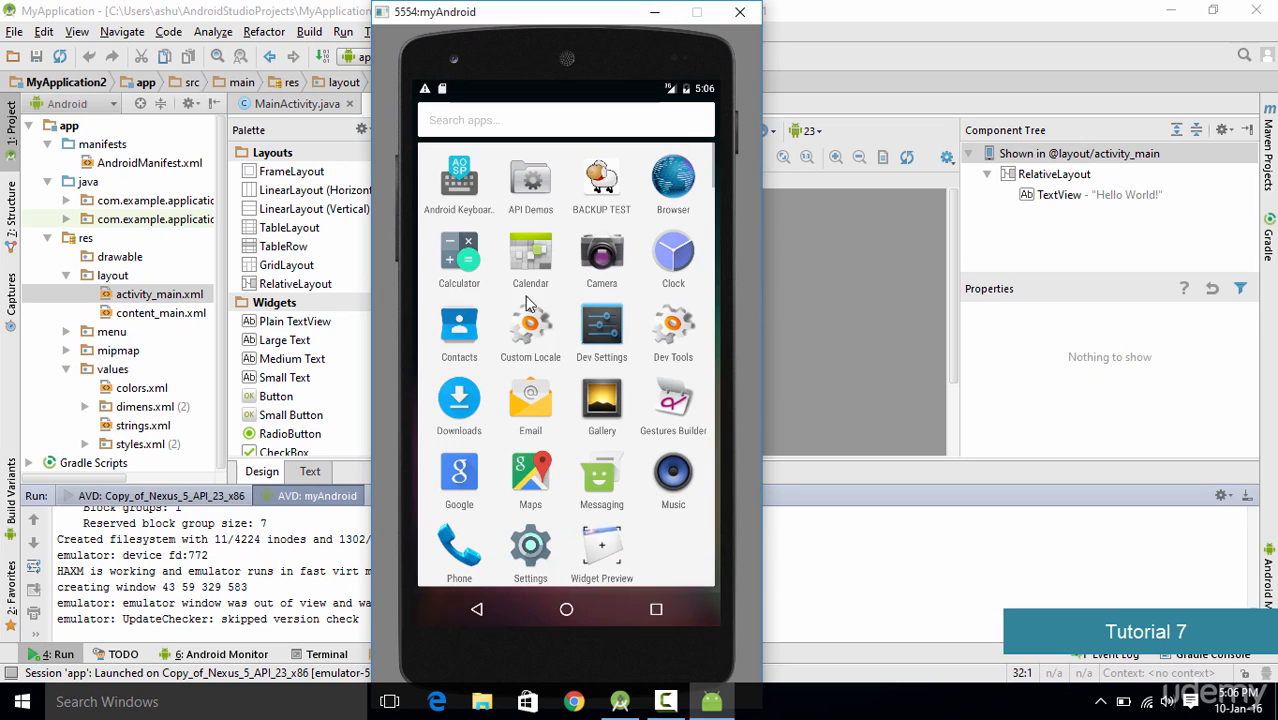
pyautogui.click(483, 606)
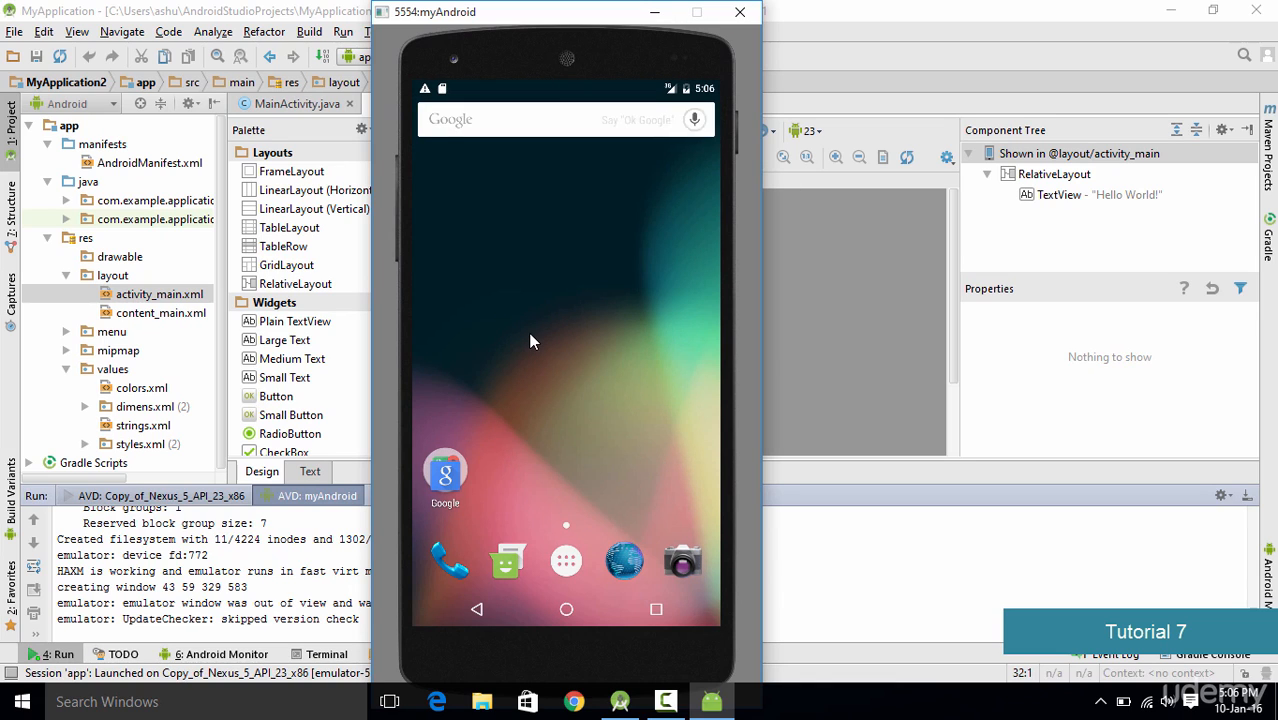